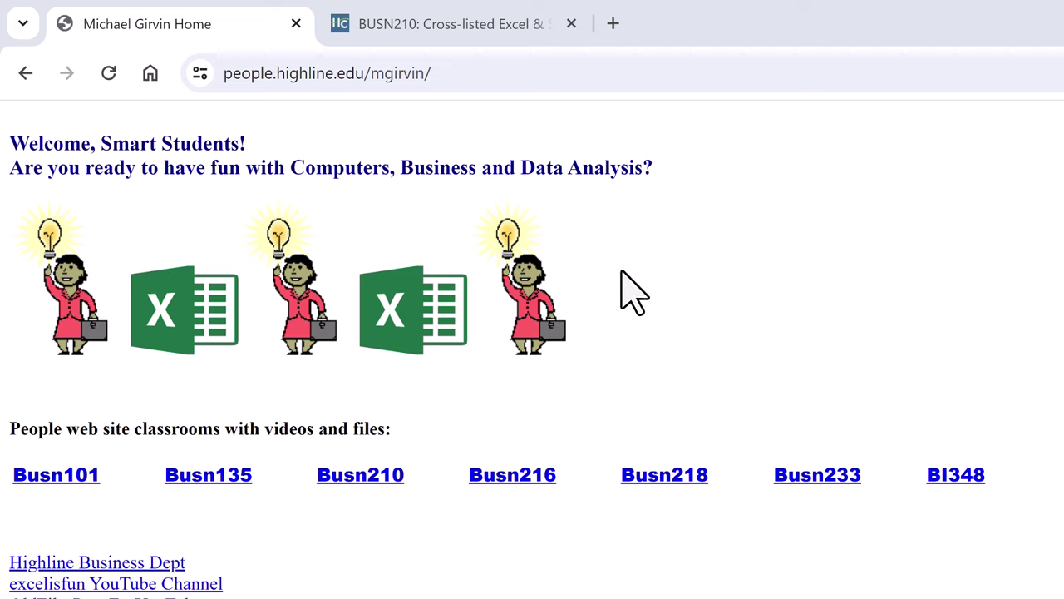
Glance at the Canvas course site, then open the Busn210 class website from the instructor's home page
left_click(488, 33)
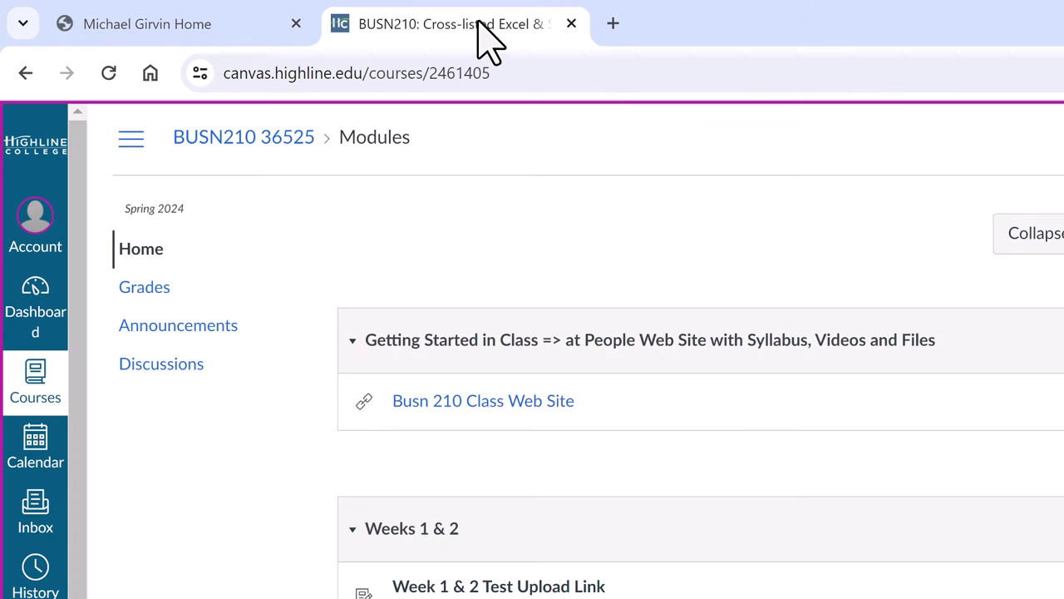
left_click(239, 42)
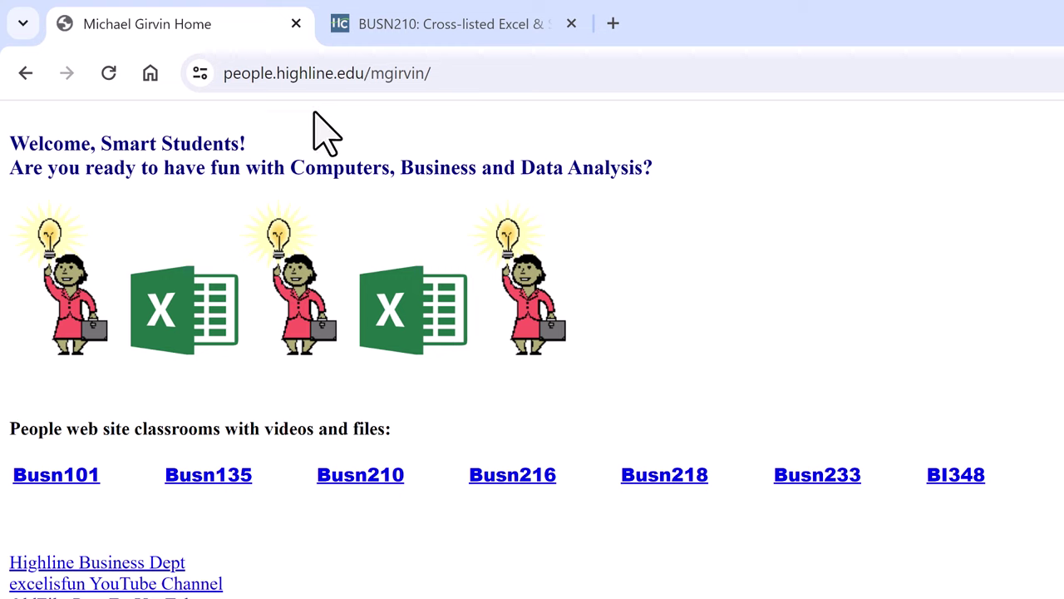
left_click(378, 482)
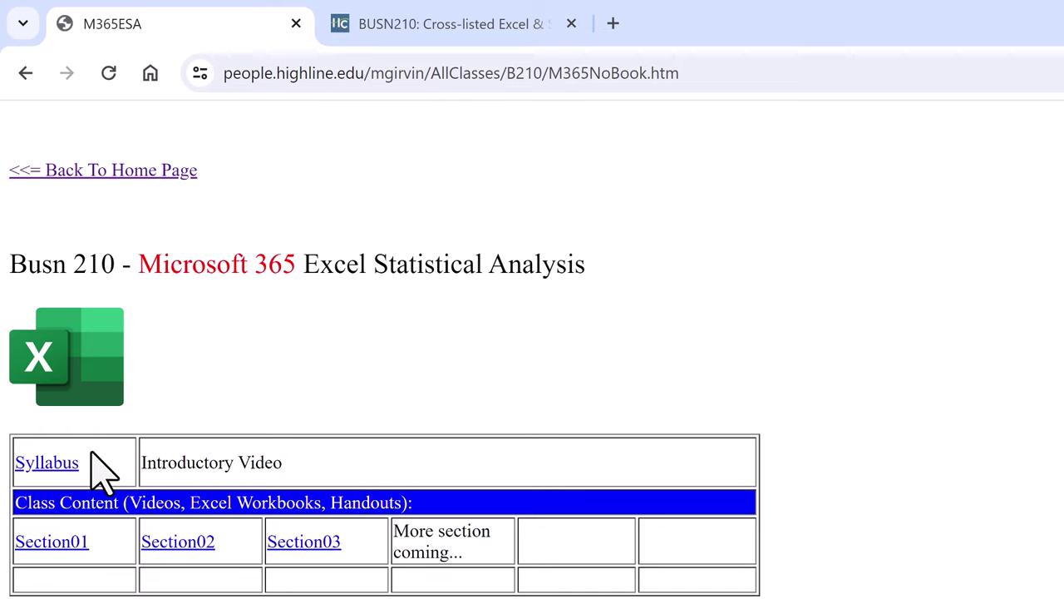
Look at the Section01 and Section02 pages, then settle on Section01's downloads and videos
left_click(69, 549)
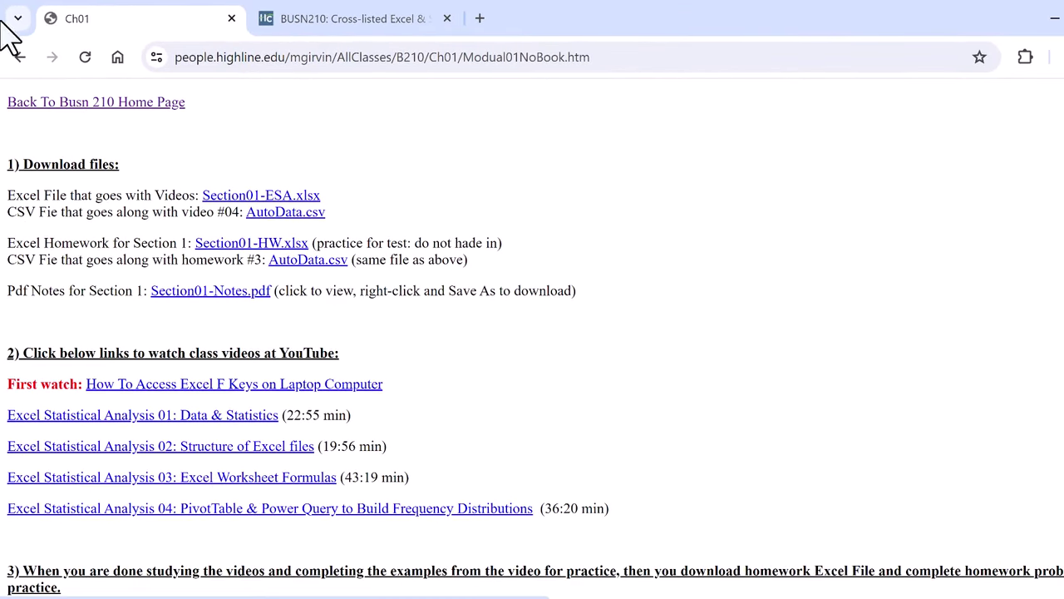
left_click(27, 101)
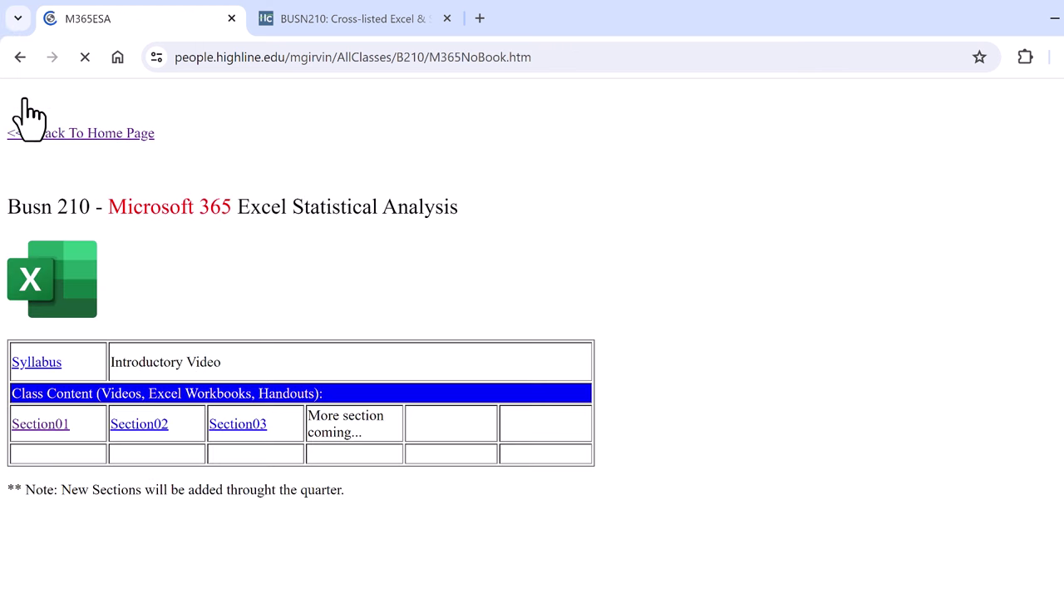
left_click(158, 431)
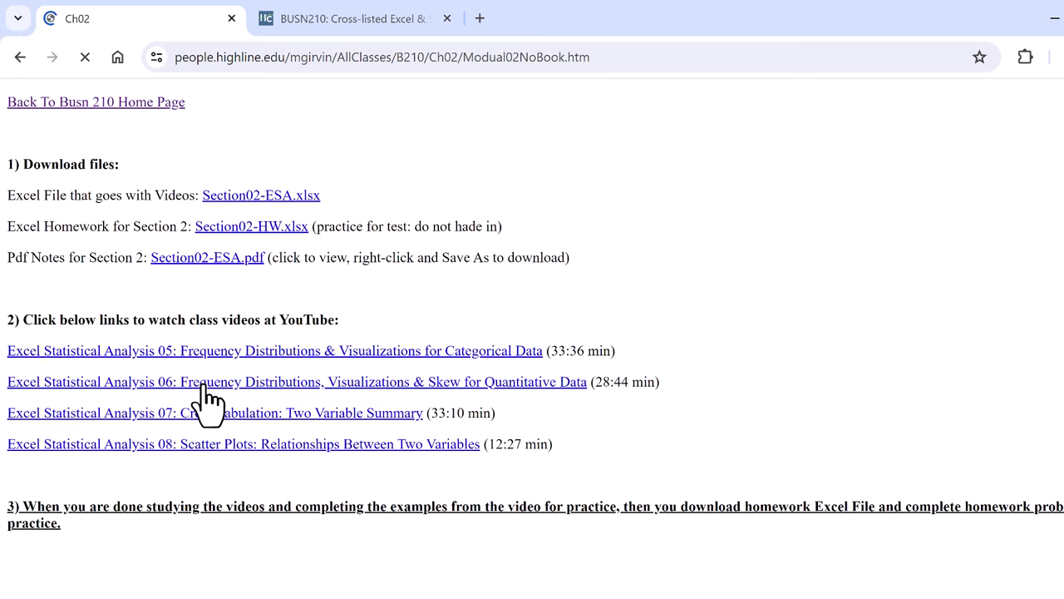
left_click(20, 57)
left_click(50, 431)
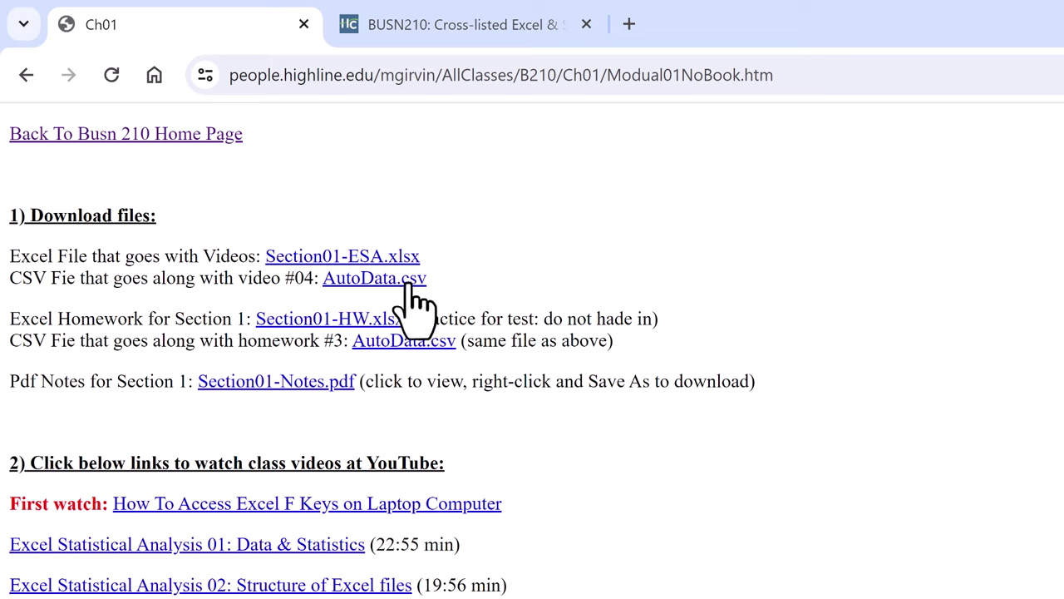
Check the AutoData.csv link options, then bring up the download options for Section01-ESA.xlsx
right_click(414, 304)
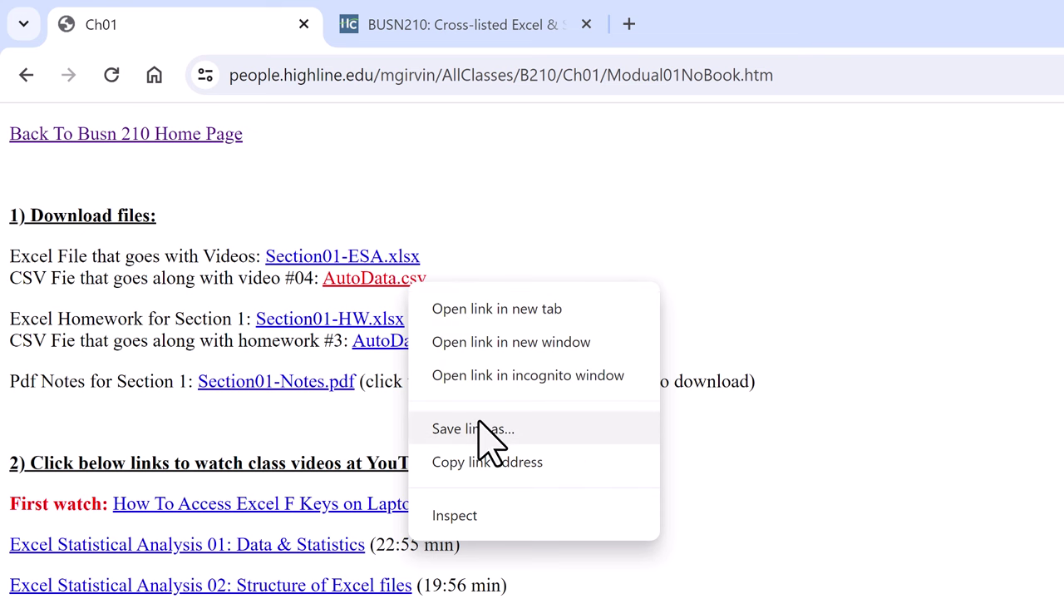
left_click(353, 259)
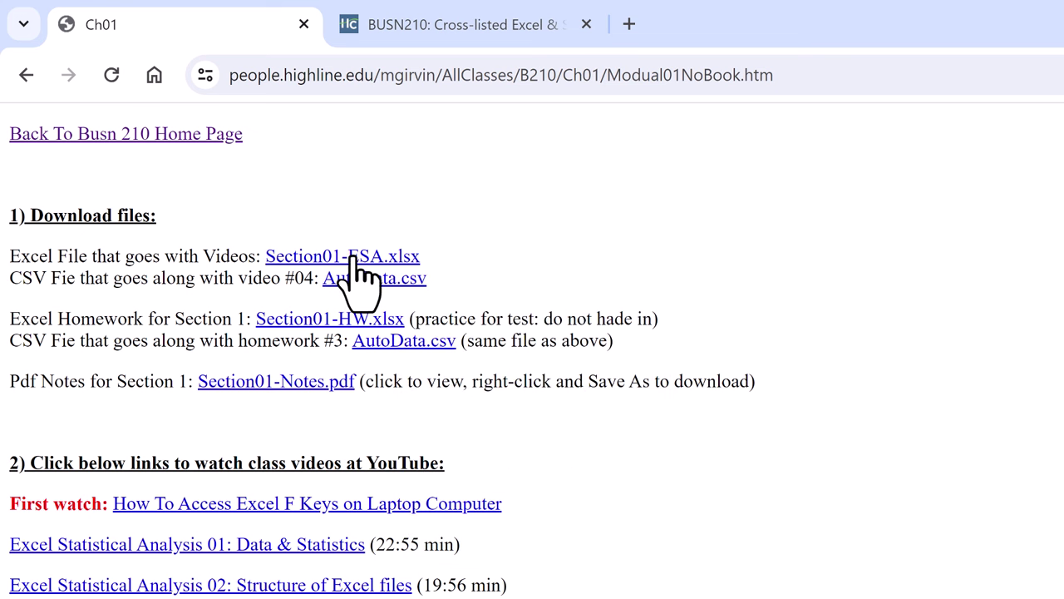
right_click(354, 264)
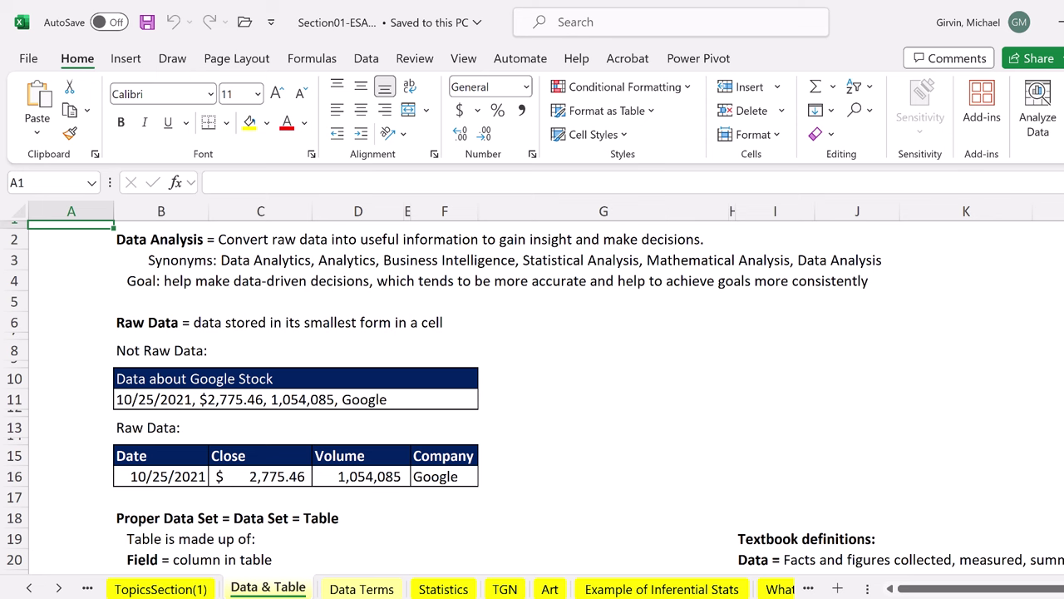
Browse the Data Terms, Statistics and TGN sheets, ending on the Data & Alignmnet sheet
left_click(355, 591)
left_click(443, 590)
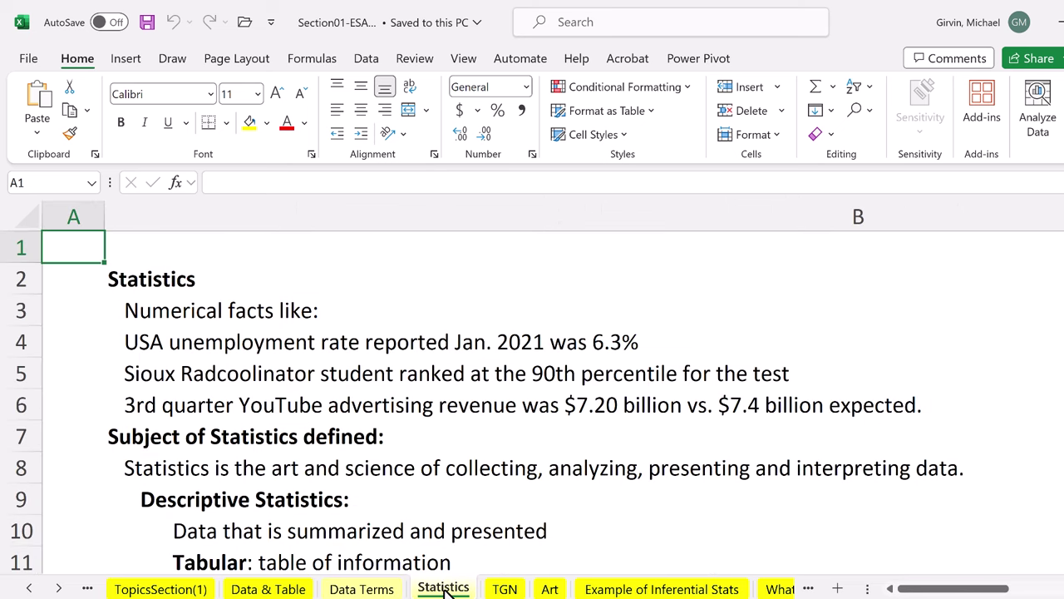
left_click(505, 590)
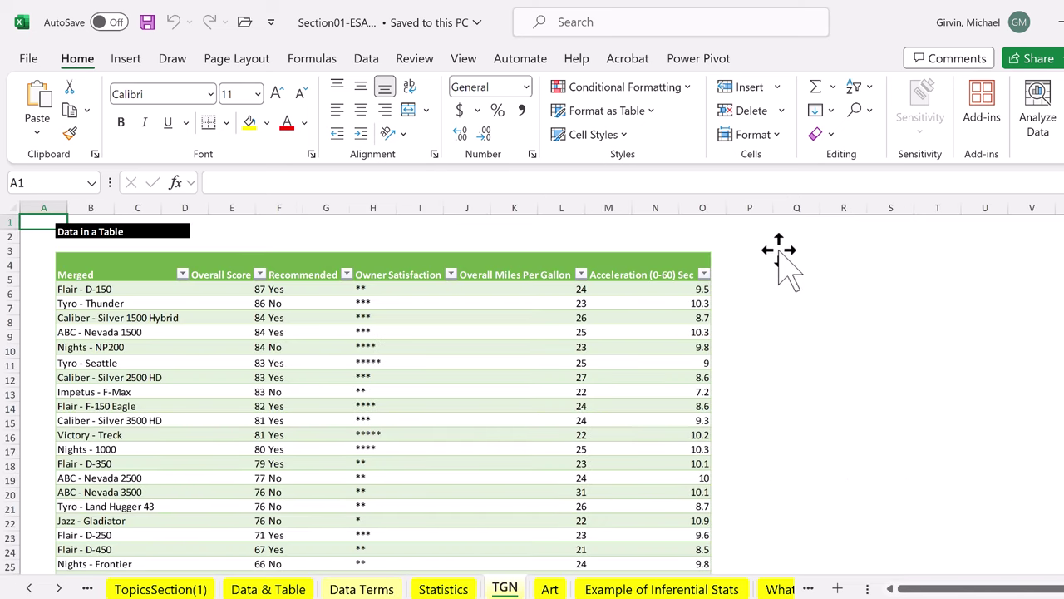
left_click(63, 589)
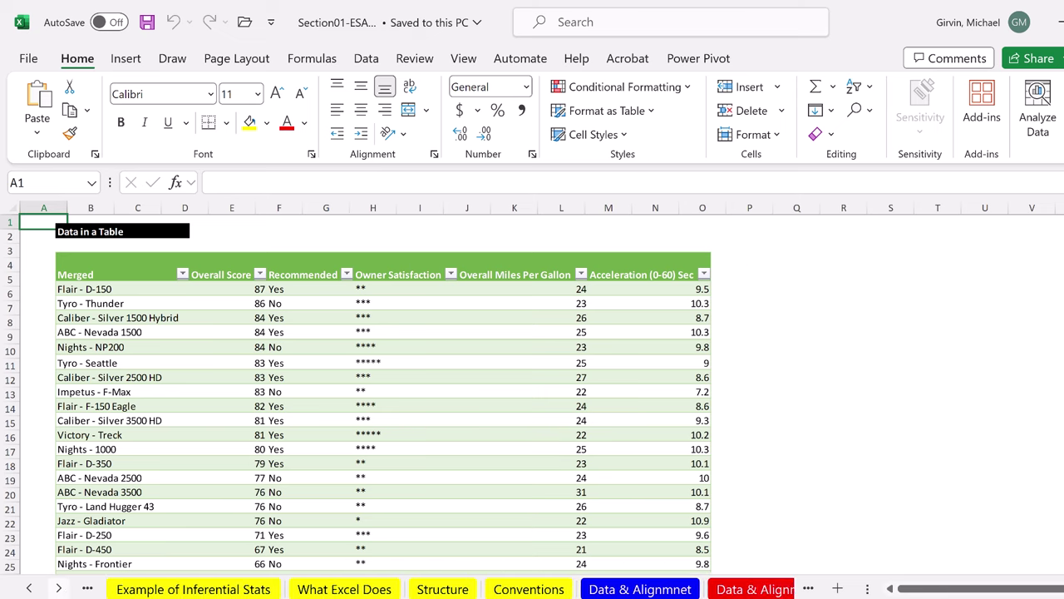
left_click(657, 589)
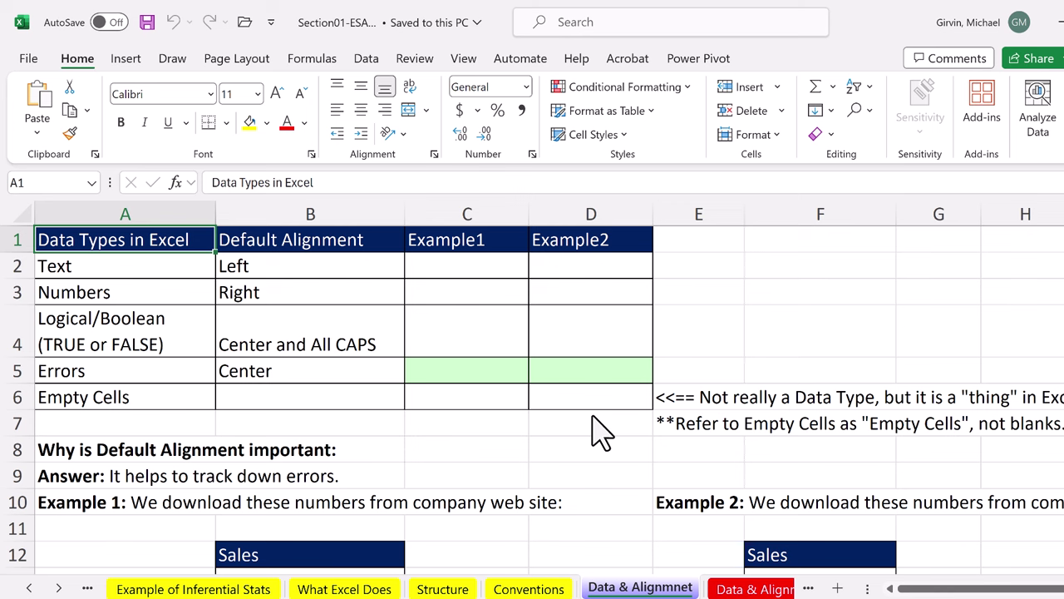
Start the Excel Statistical Analysis 02 video from the Section 1 page, skipping ahead to 3:42
key("alt+Tab")
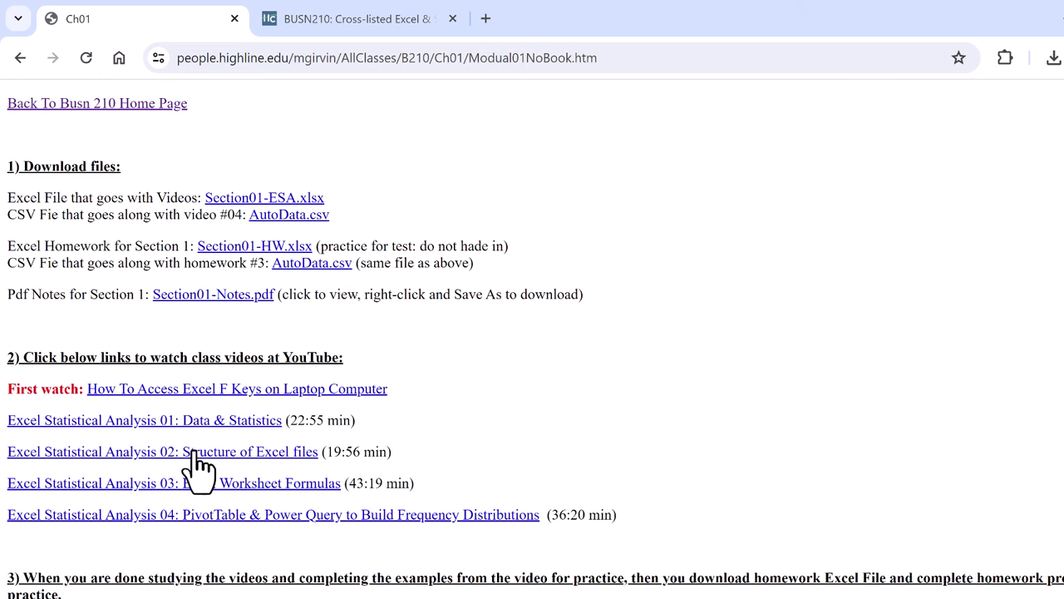
left_click(277, 451)
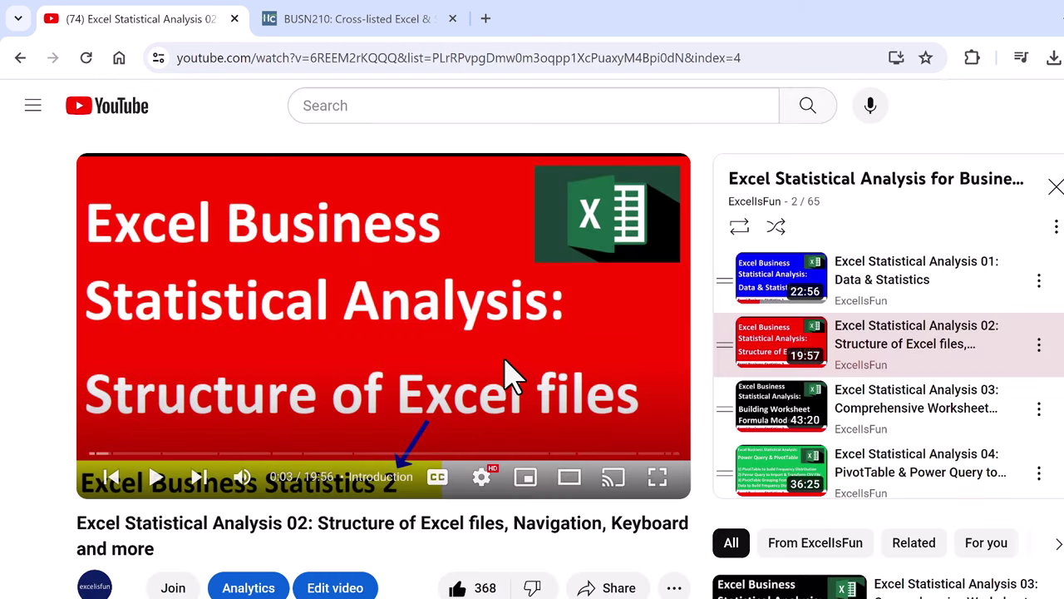
left_click(200, 454)
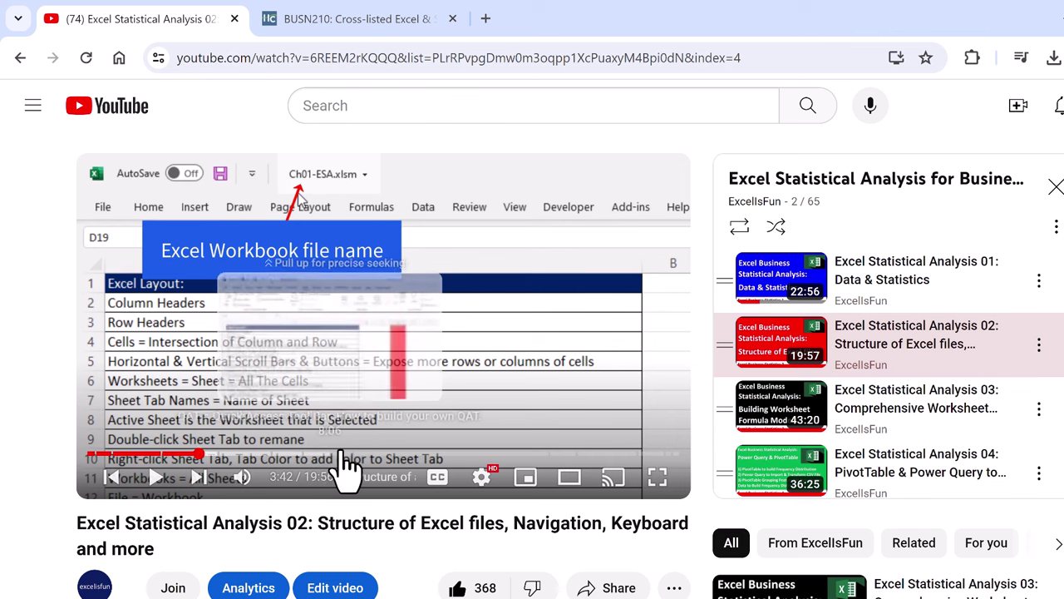
left_click(155, 482)
scroll(343, 495, "down", 2)
scroll(343, 494, "down", 2)
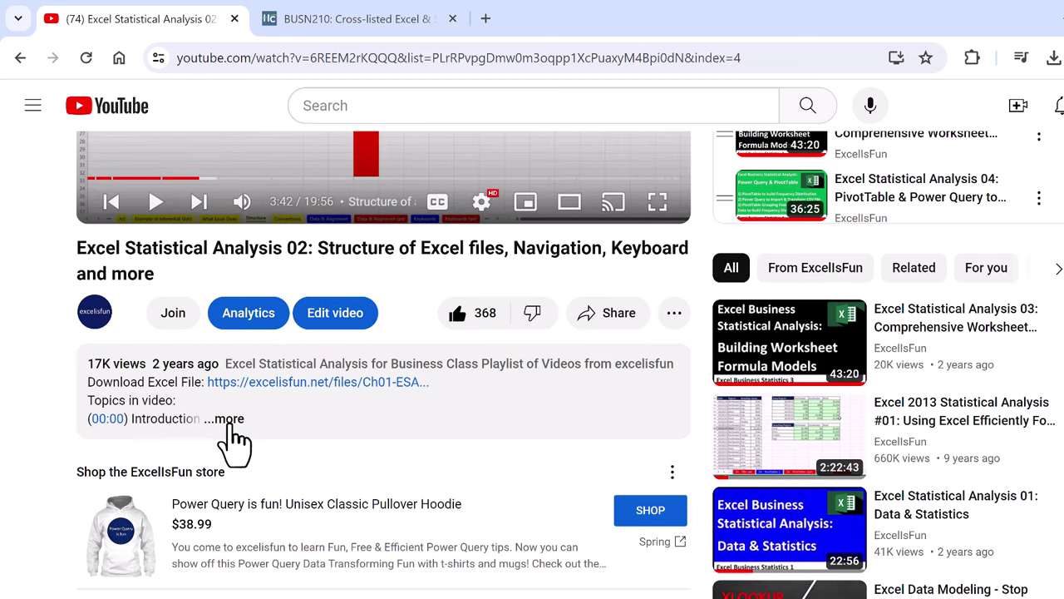
Expand the description's topic list, jump to 00:40, then to 10:15 on data alignment
left_click(235, 424)
scroll(285, 439, "down", 3)
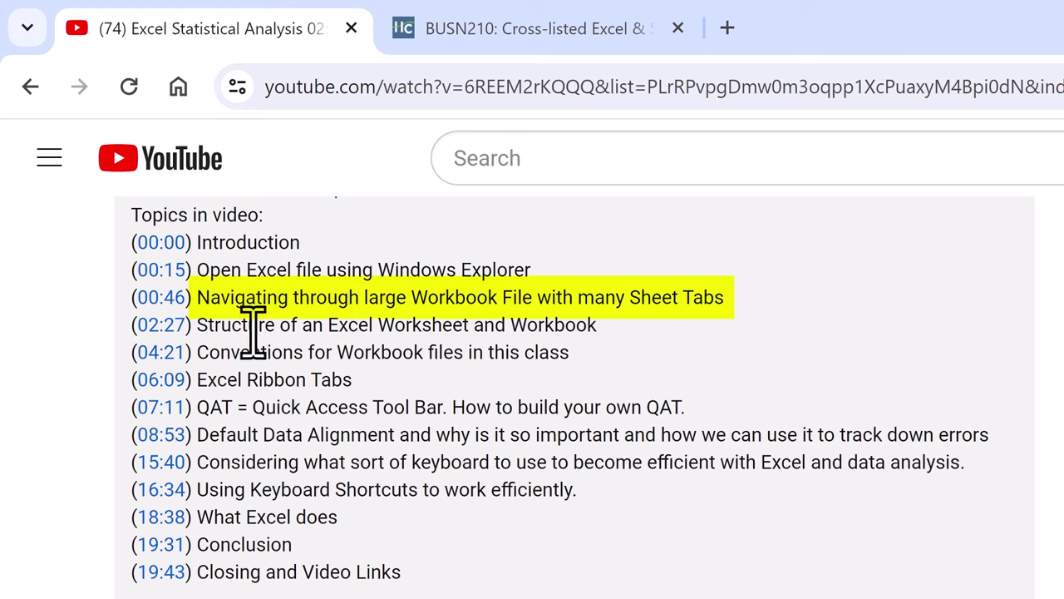
left_click(158, 297)
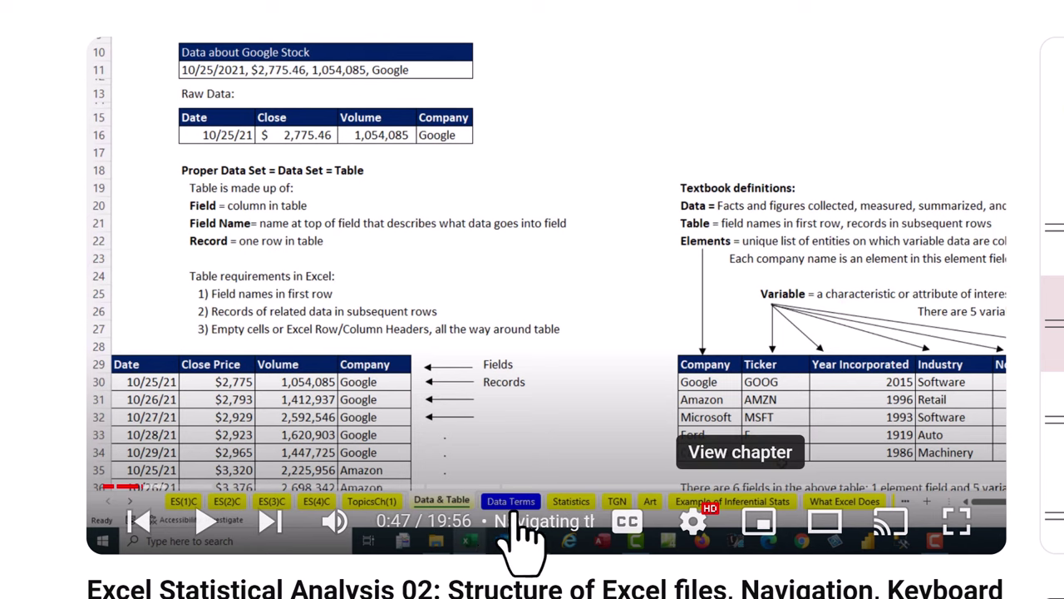
left_click(561, 486)
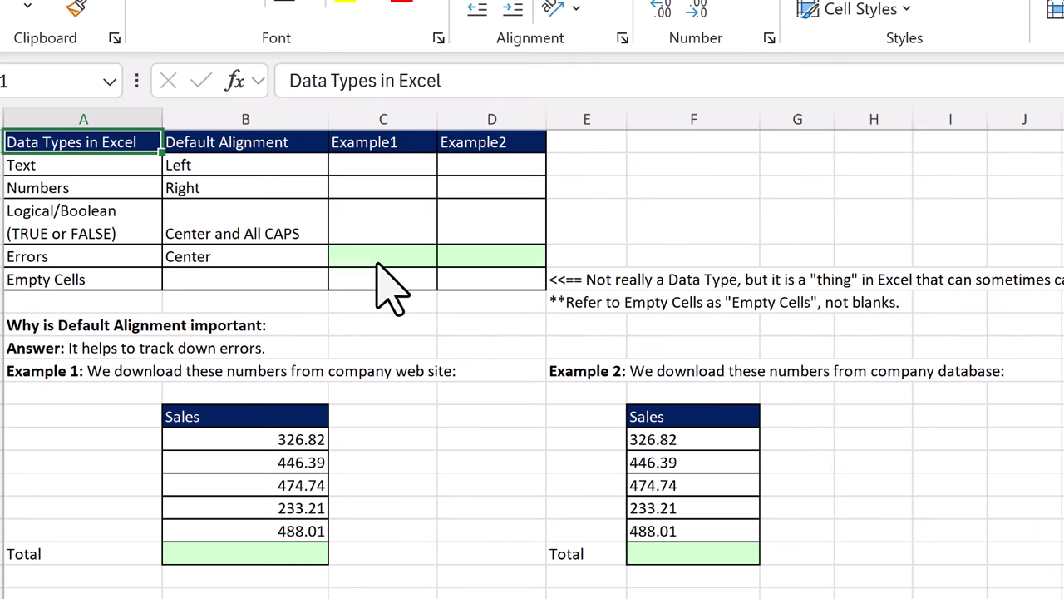
Select the Errors example cell C5, then return to the class video in Chrome
left_click(378, 263)
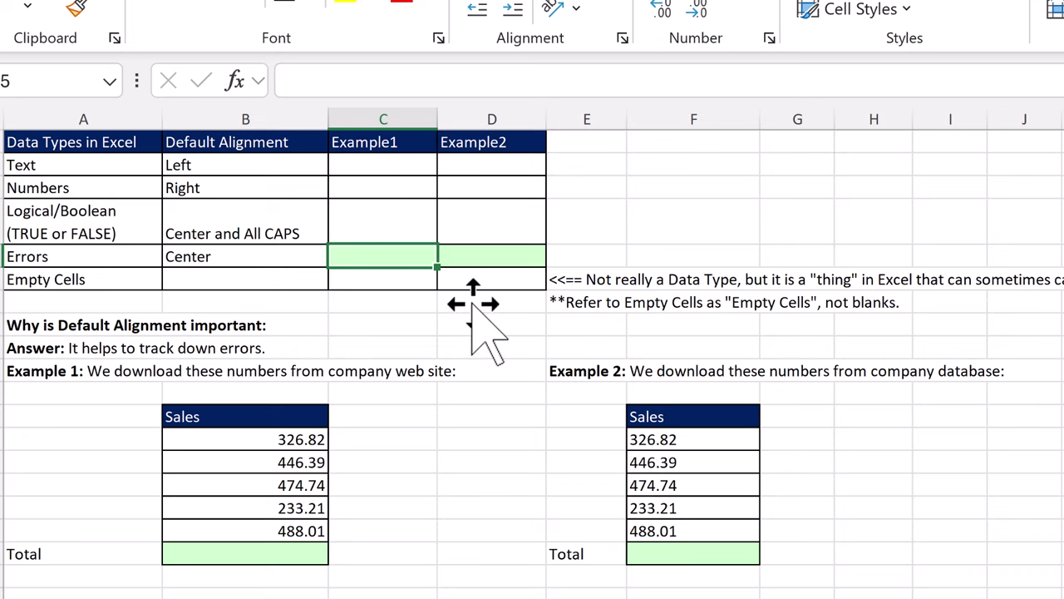
key("ctrl+Tab")
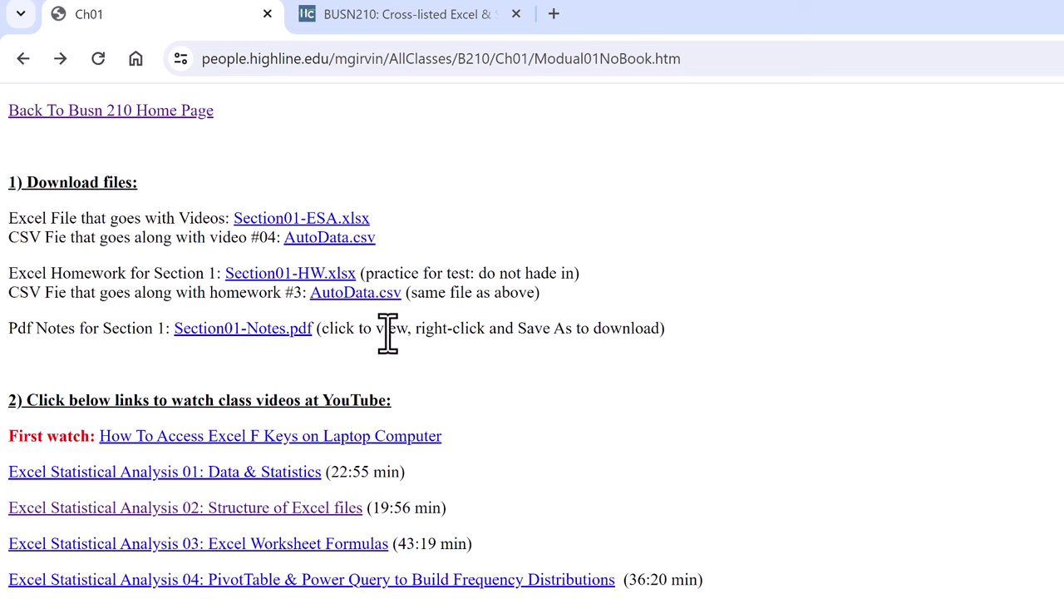
Return to the Busn 210 home page and scroll through the syllabus PDF's table of contents
left_click(163, 111)
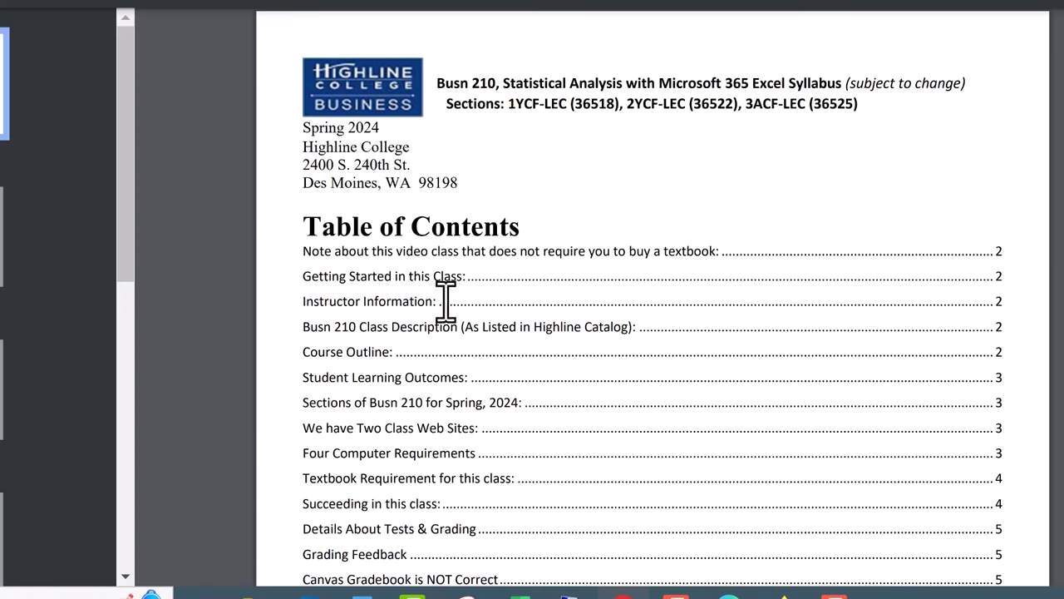
scroll(558, 506, "down", 3)
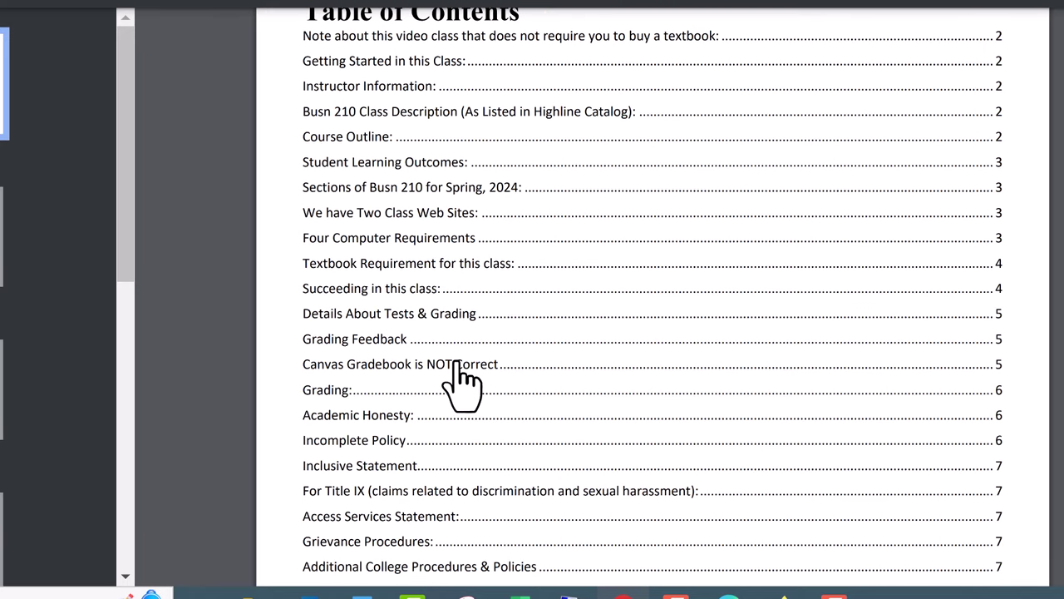
Jump to the 'Grading:' section from the syllabus table of contents
left_click(339, 393)
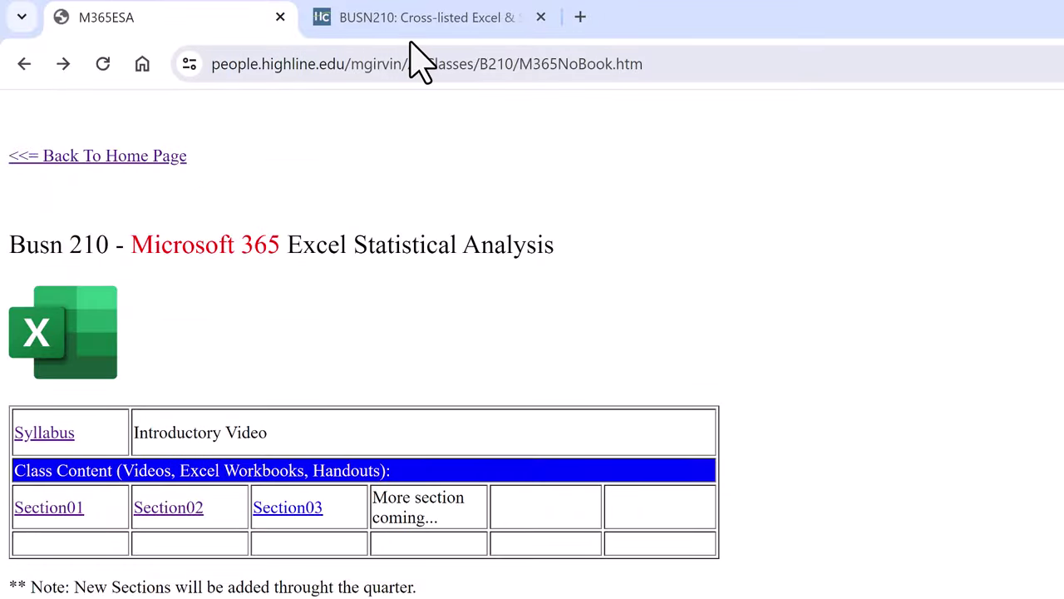
Switch to the BUSN210 Canvas course and scroll through the Weeks 1–4 test modules and Highline student information
left_click(403, 24)
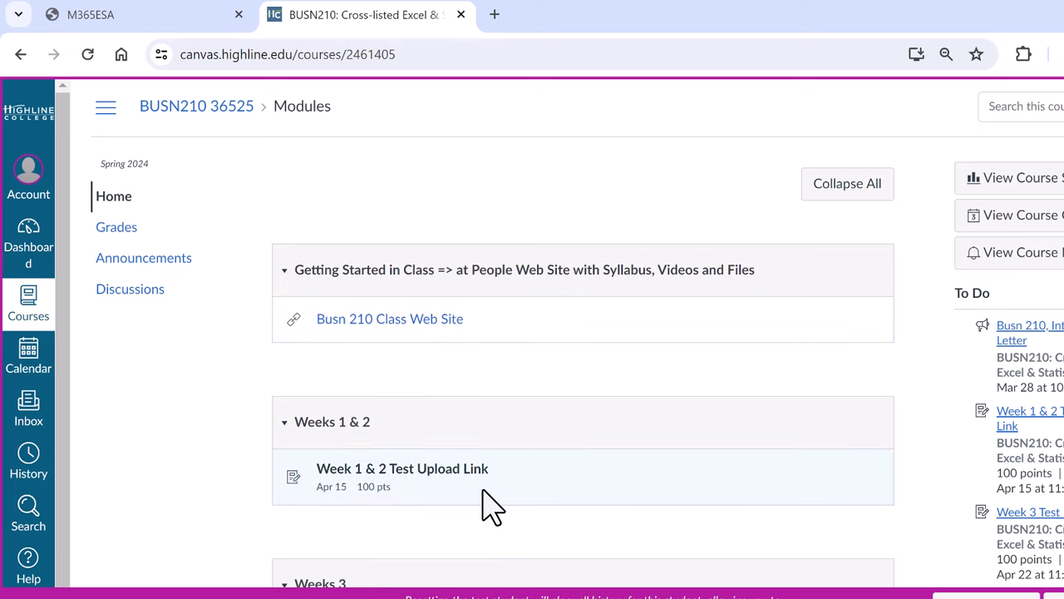
scroll(490, 506, "down", 3)
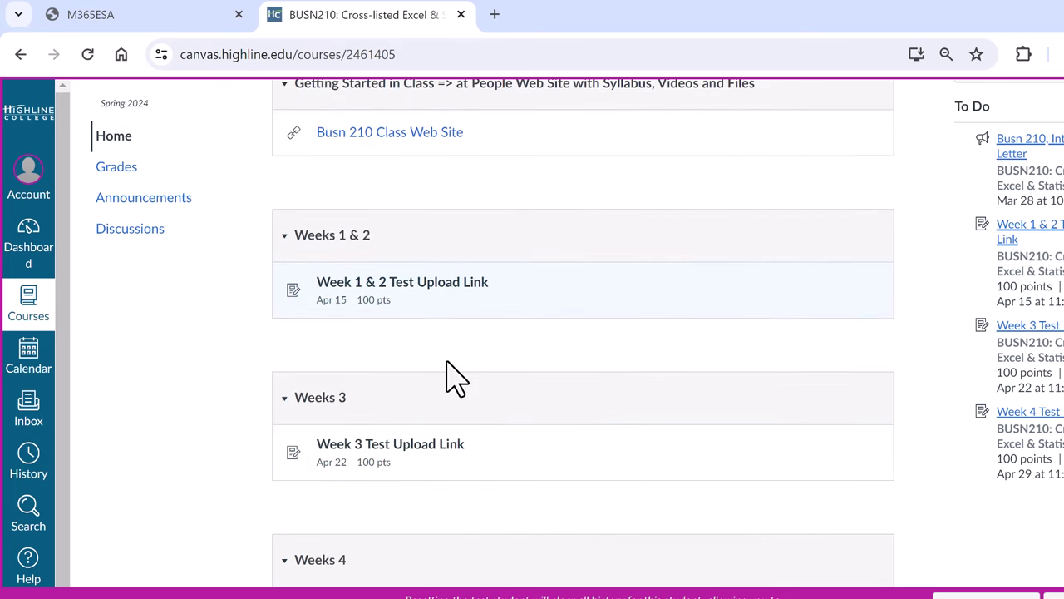
scroll(489, 449, "down", 3)
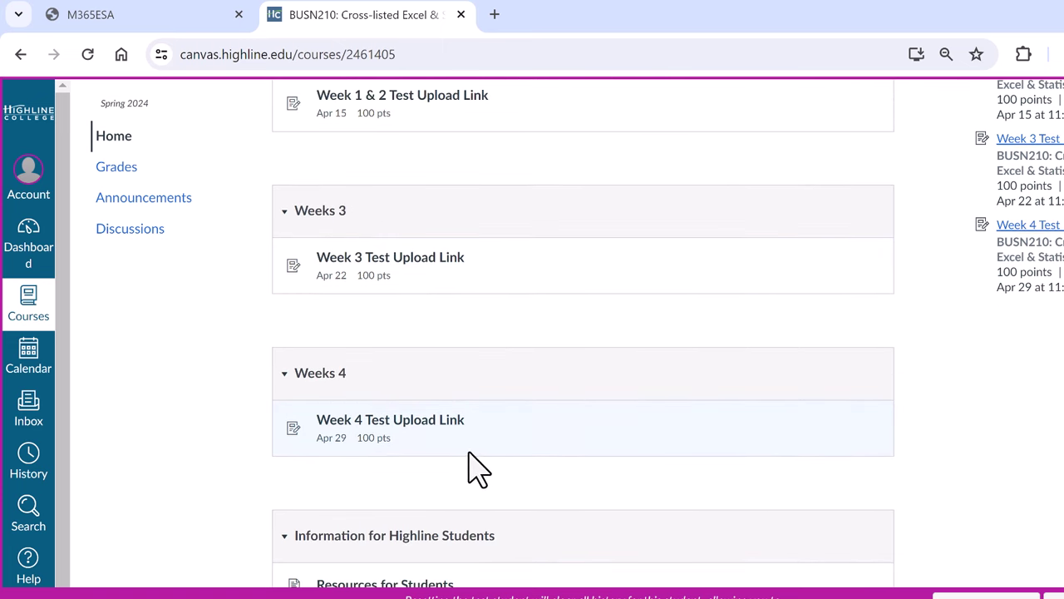
scroll(488, 462, "down", 3)
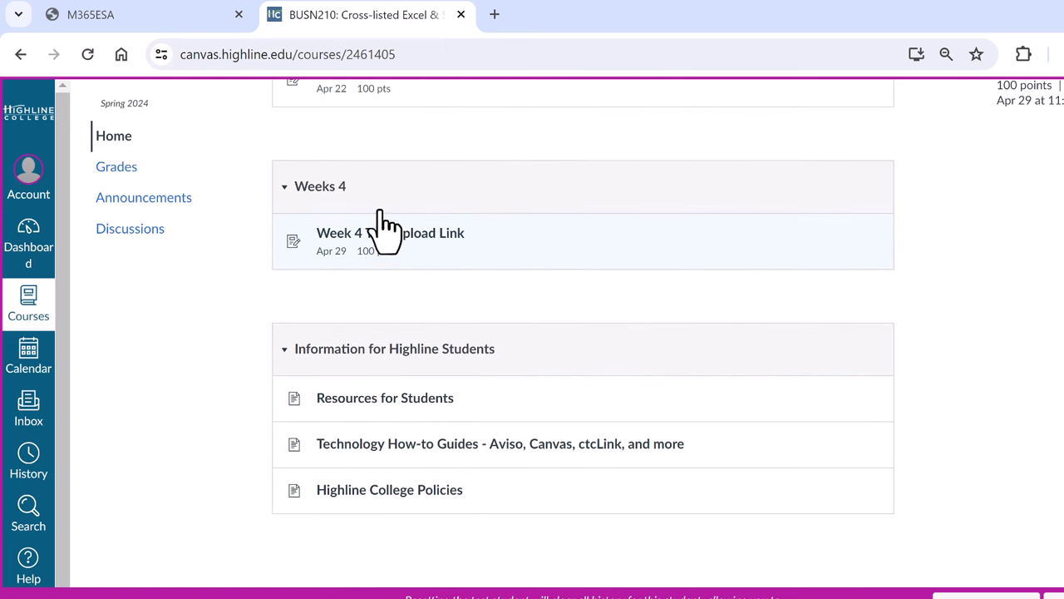
scroll(406, 282, "up", 3)
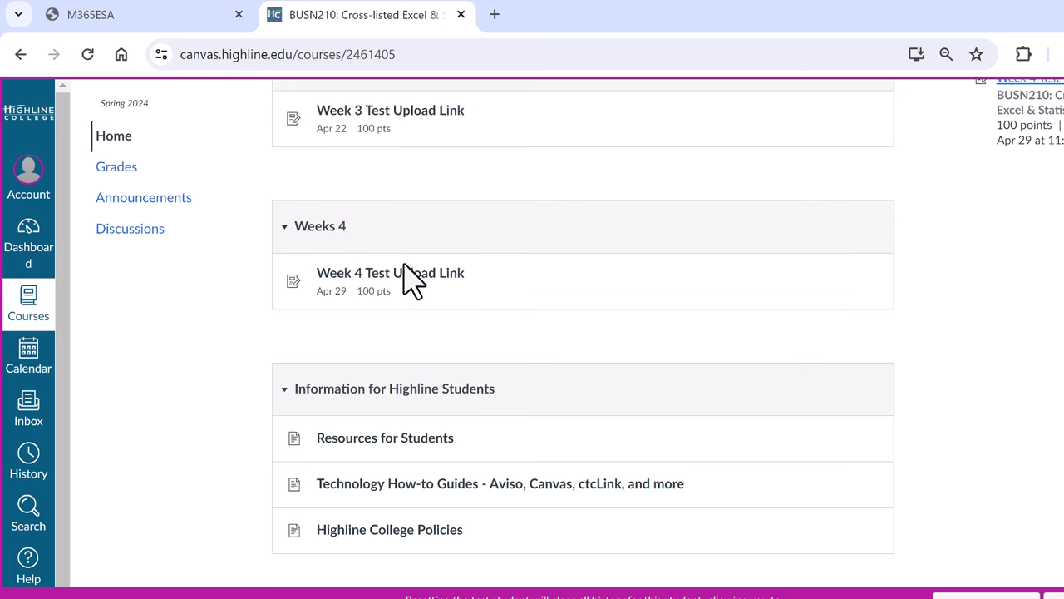
View the course Grades, then Announcements, then Discussions with its pinned Ask Questions topic
left_click(158, 177)
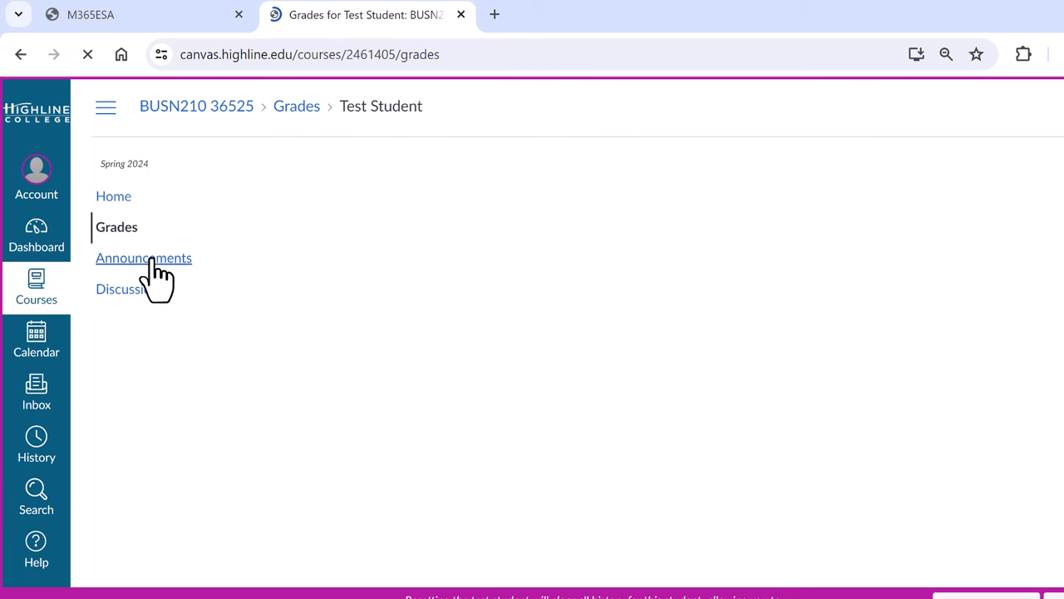
left_click(153, 259)
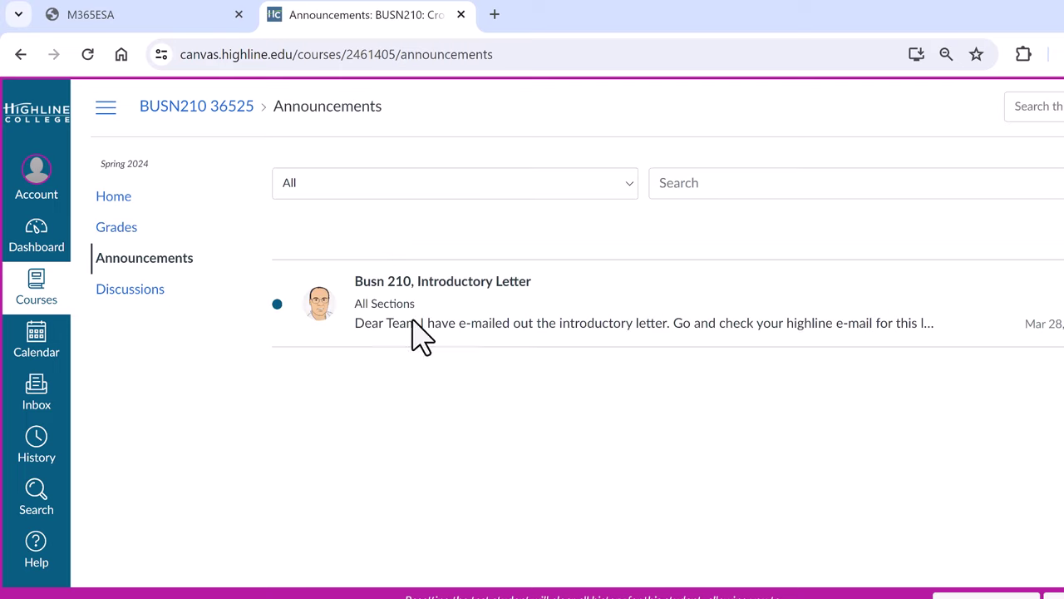
left_click(151, 291)
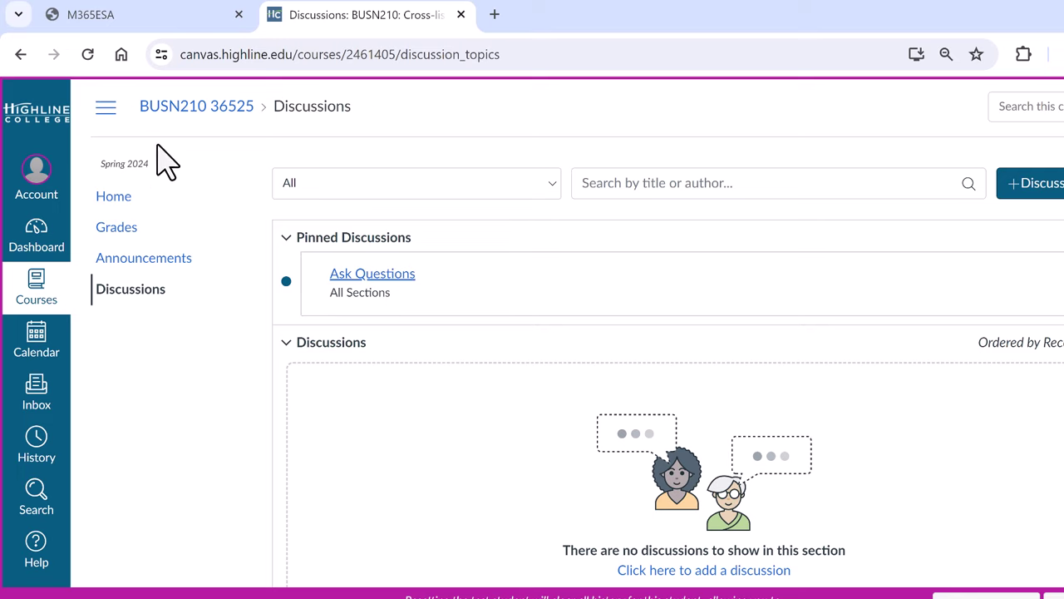
Open the course syllabus PDF from the Busn 210 class page and scroll to the textbook note
left_click(129, 17)
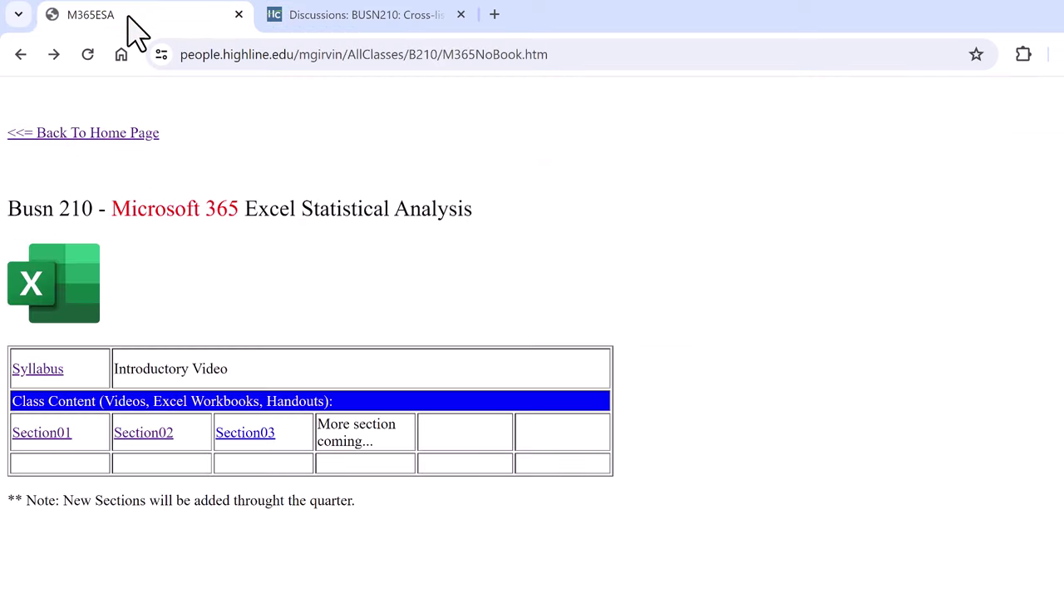
left_click(50, 379)
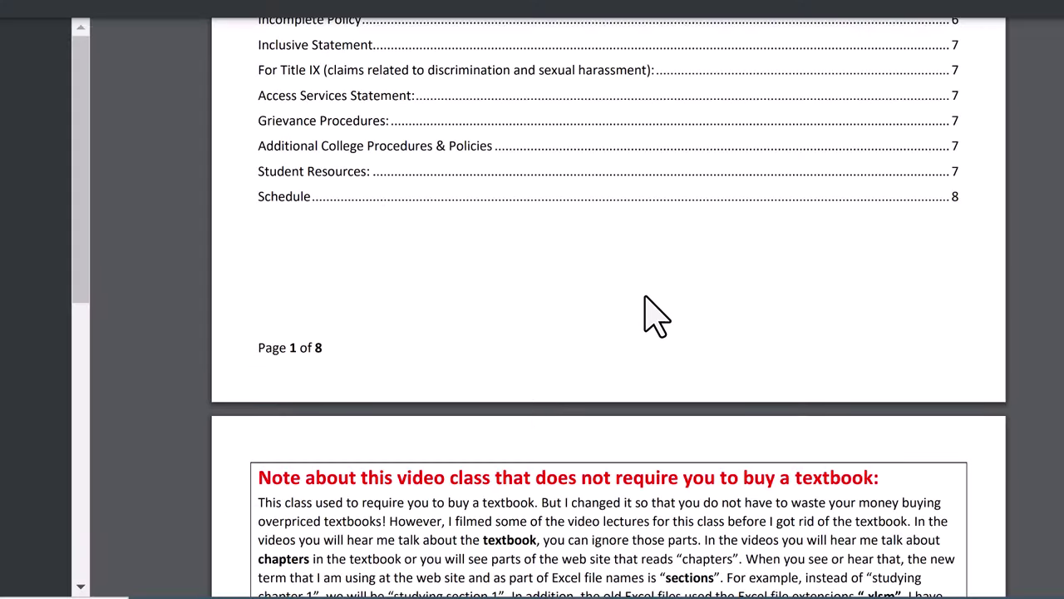
scroll(645, 298, "down", 3)
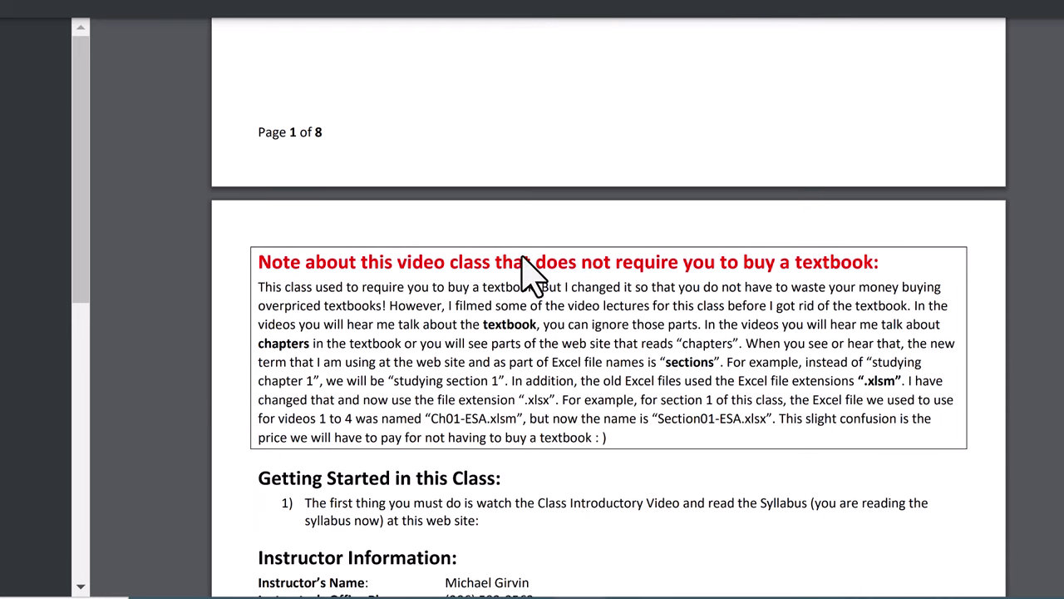
scroll(562, 382, "down", 2)
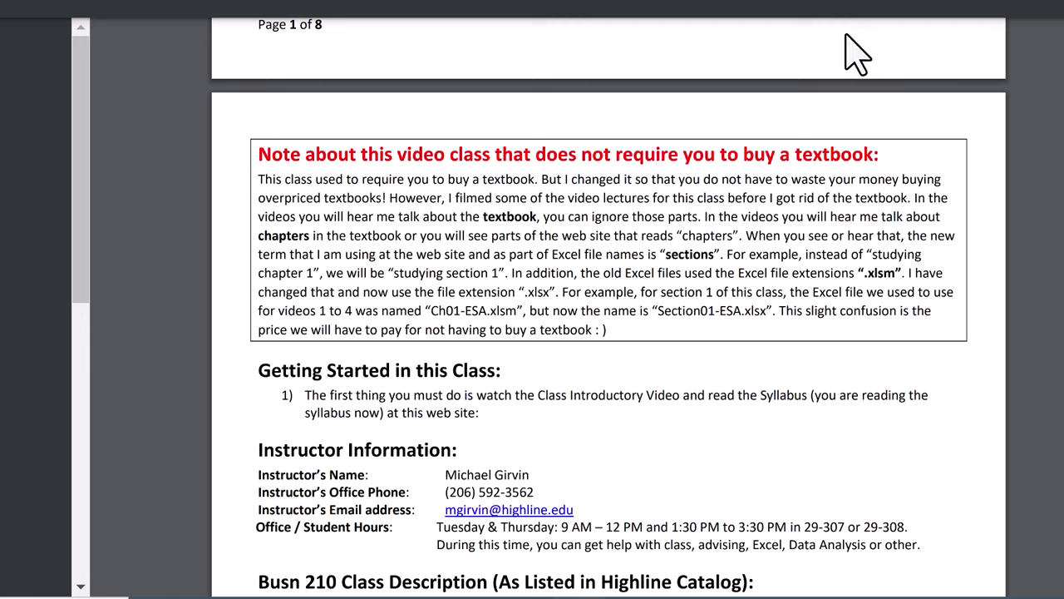
Highlight 'textbook', 'chapters', 'sections', the old Ch01-ESA.xlsm name and the new .xlsx ending
double_click(511, 216)
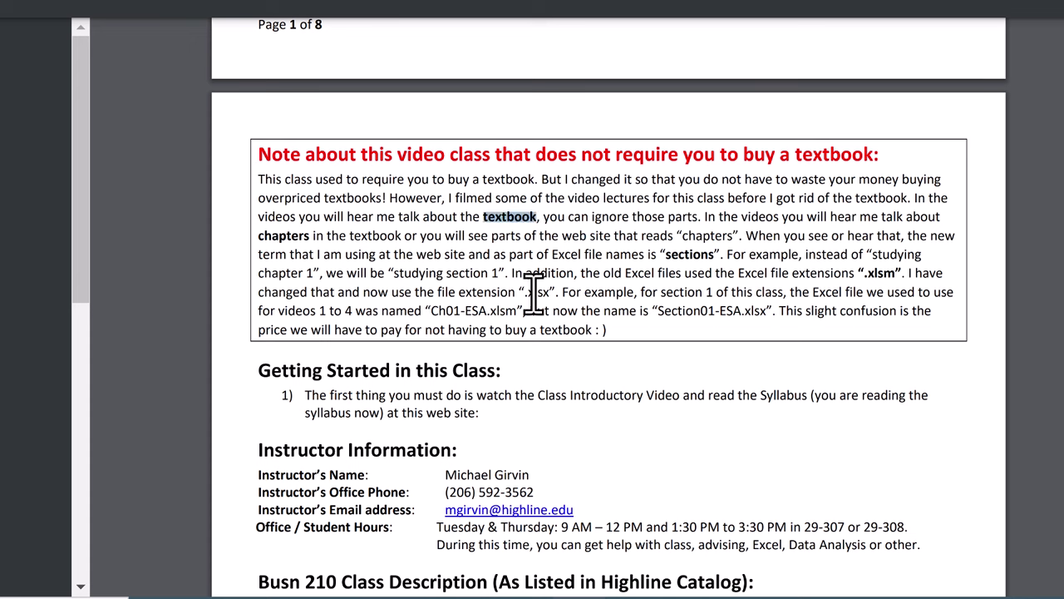
double_click(279, 237)
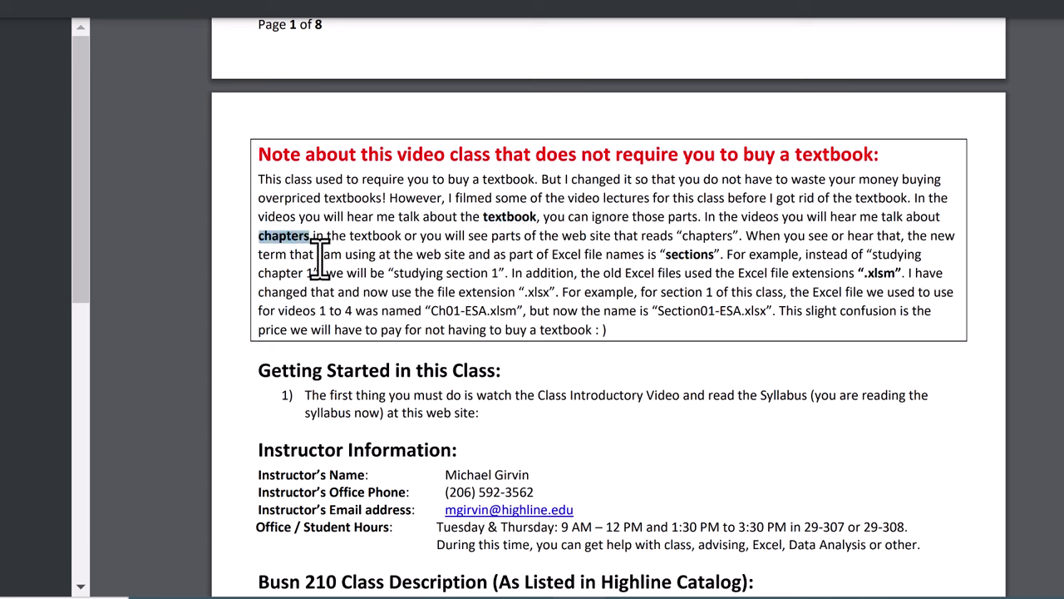
double_click(690, 254)
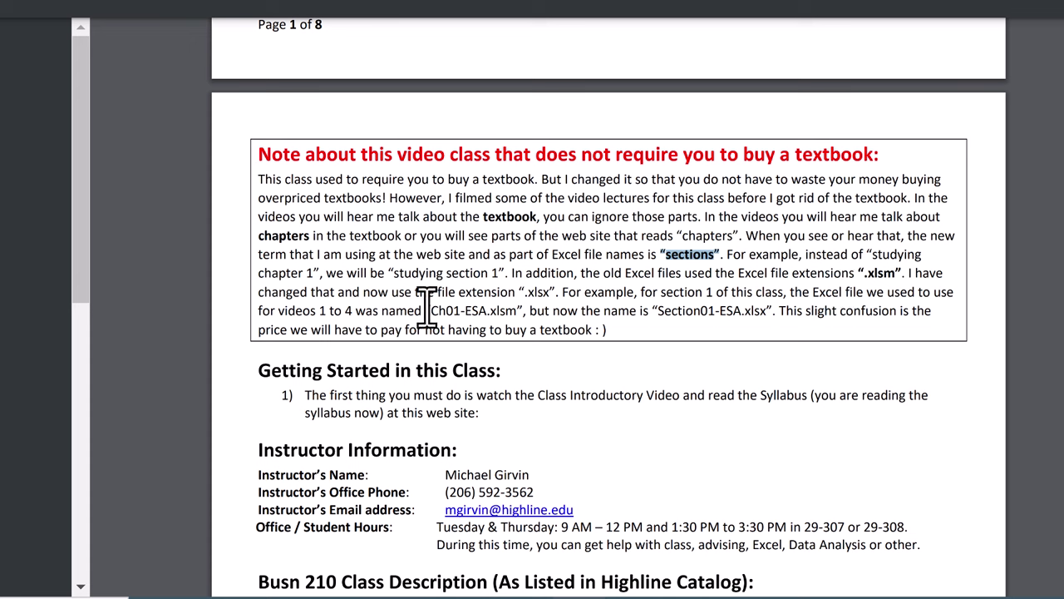
left_click_drag(430, 310, 521, 311)
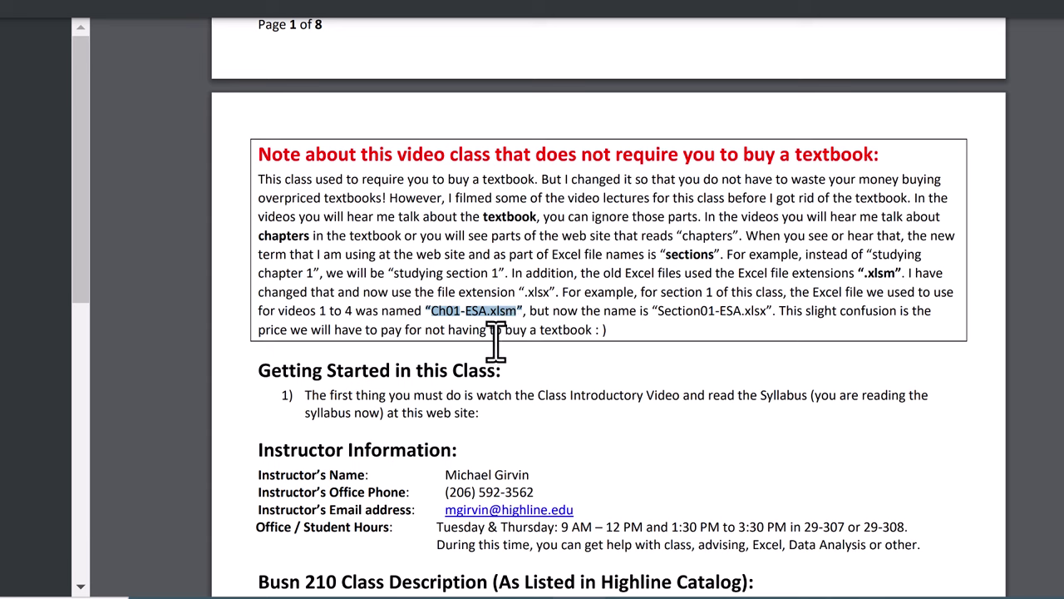
left_click(520, 315)
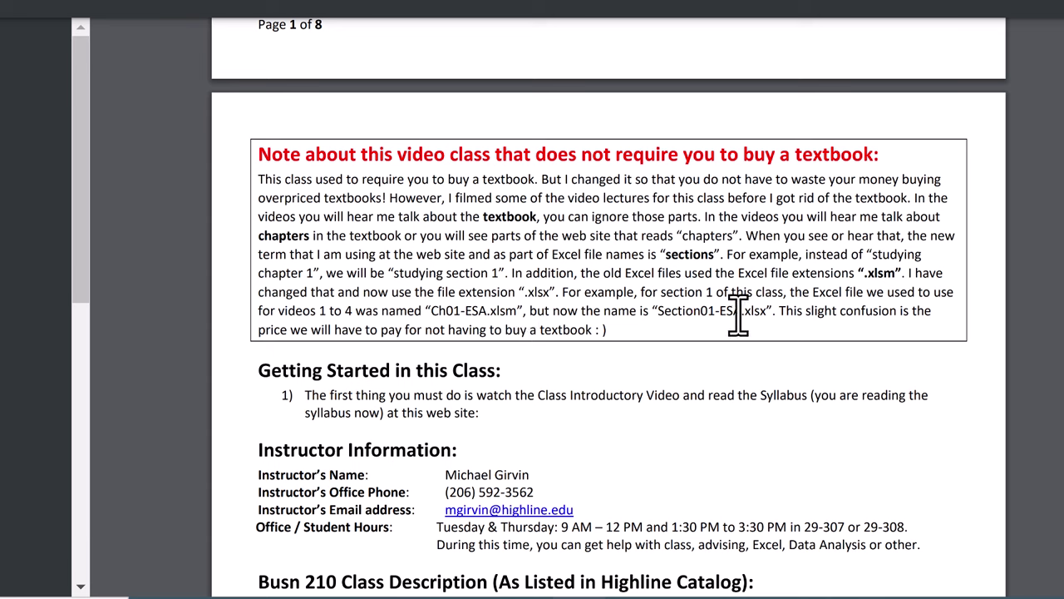
left_click_drag(735, 316, 769, 316)
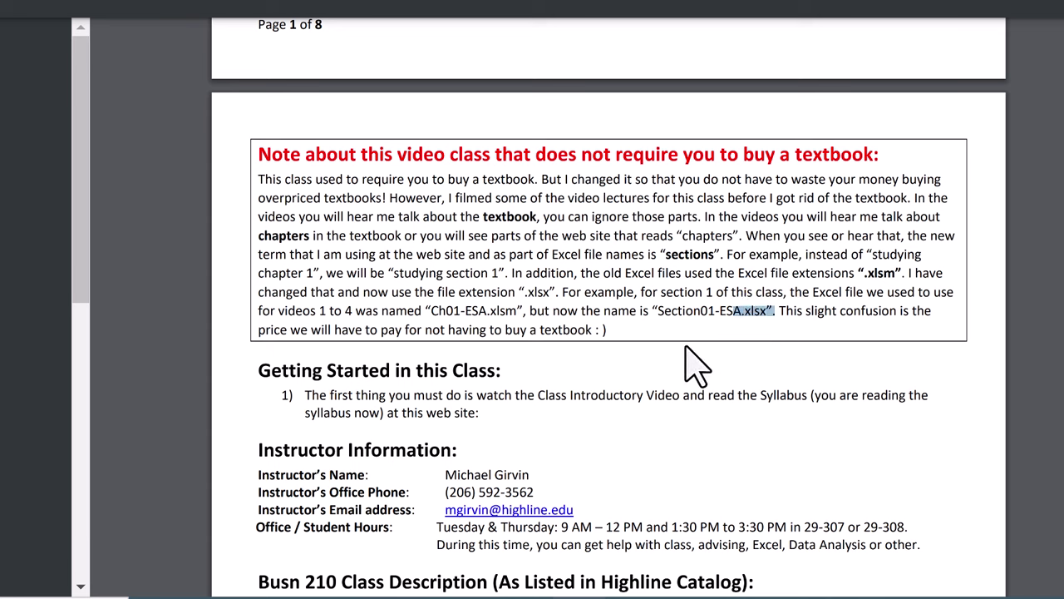